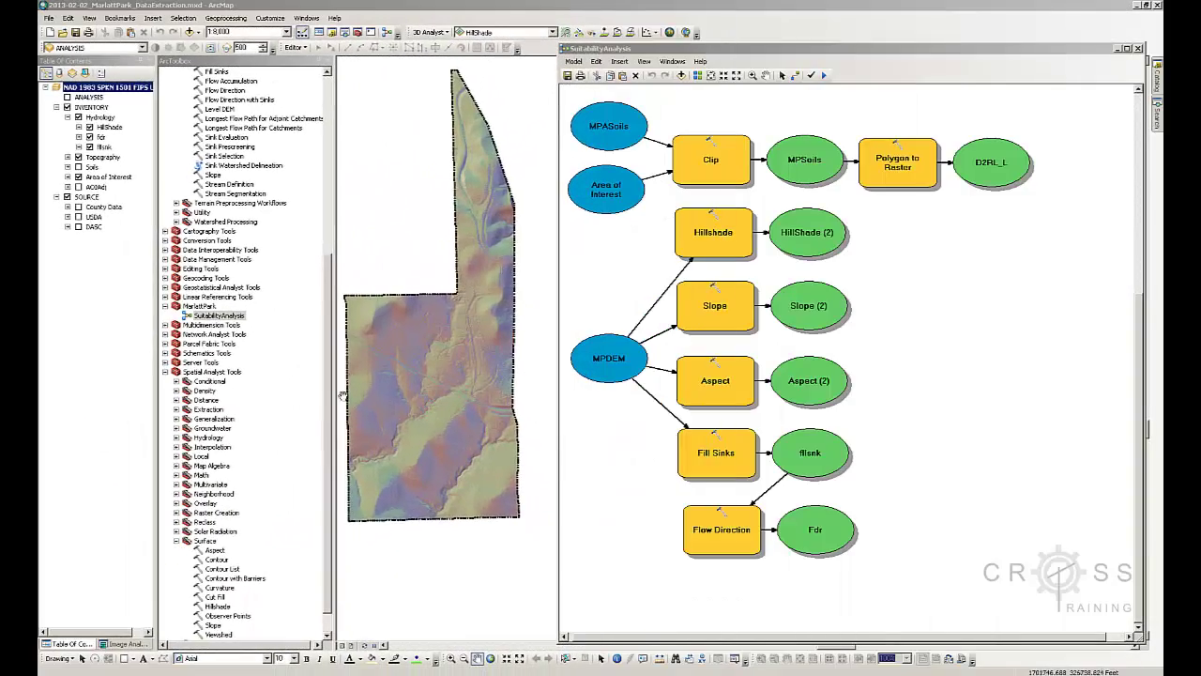
Drag Flow Accumulation from Arc Hydro Tools > Terrain Preprocessing into the model diagram
scroll(333, 170, up, 10)
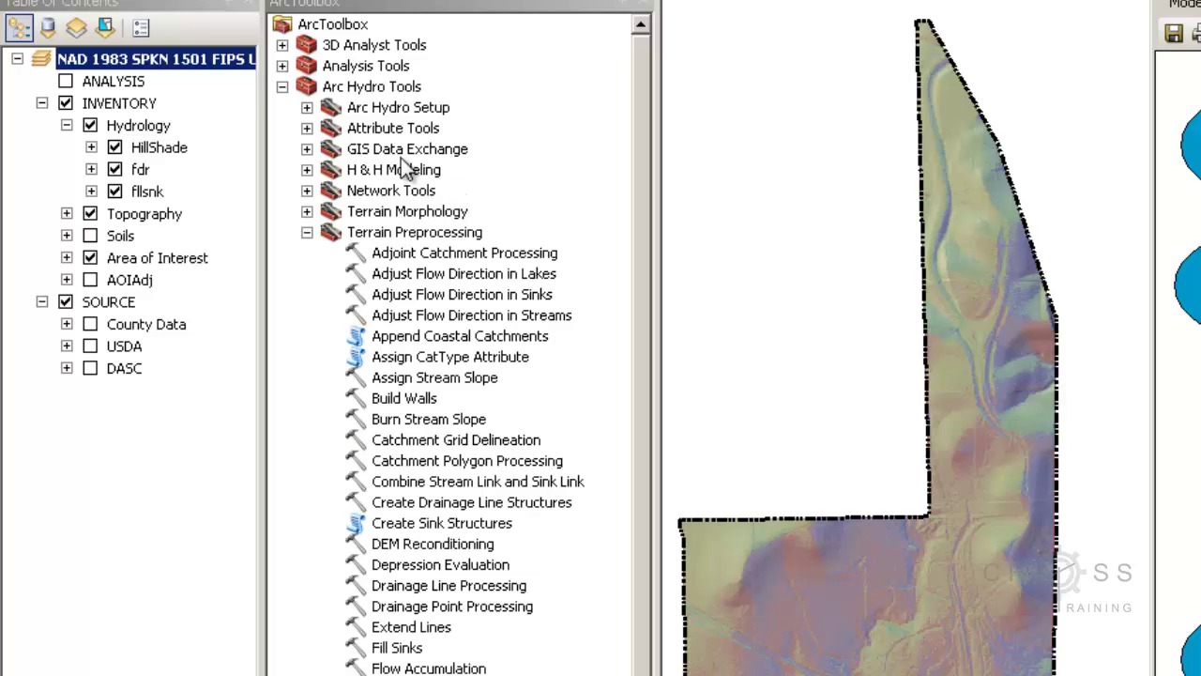
click(418, 235)
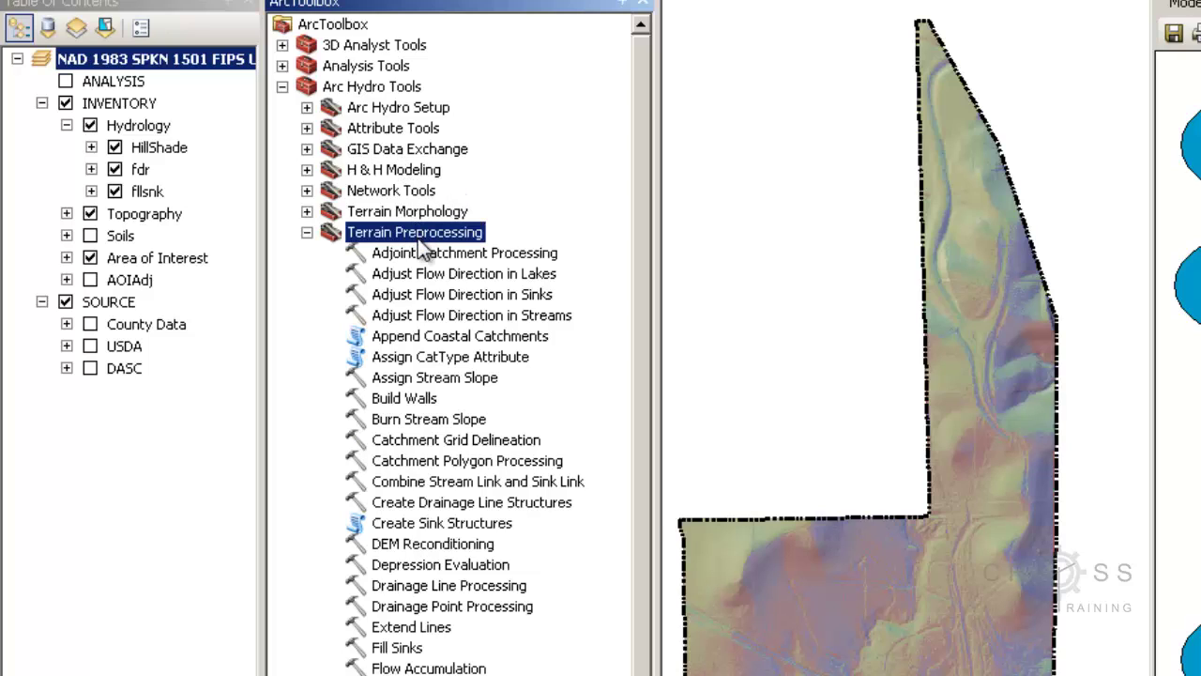
click(384, 88)
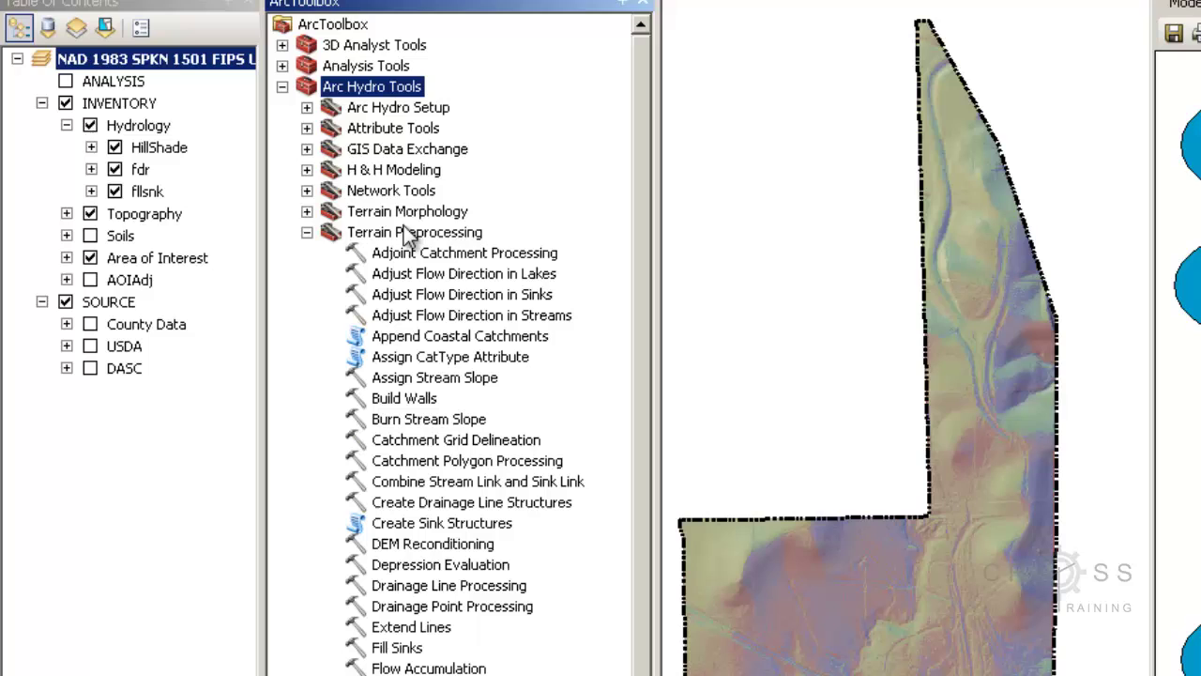
click(413, 233)
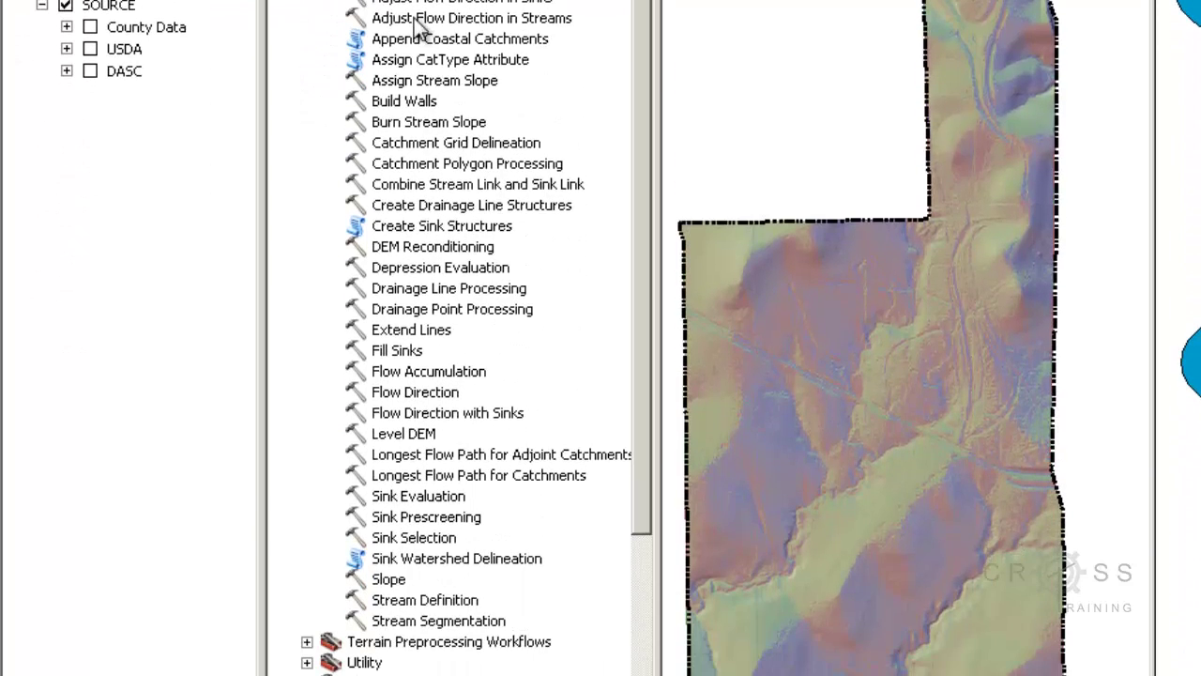
click(475, 373)
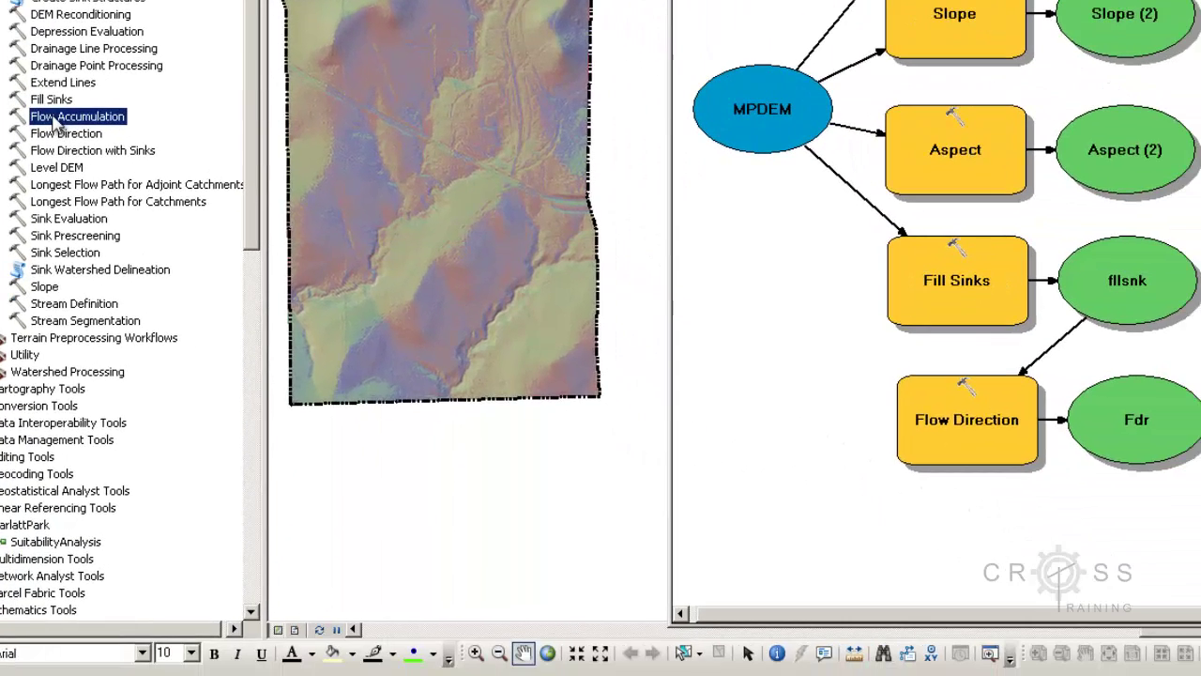
drag(412, 372, 501, 424)
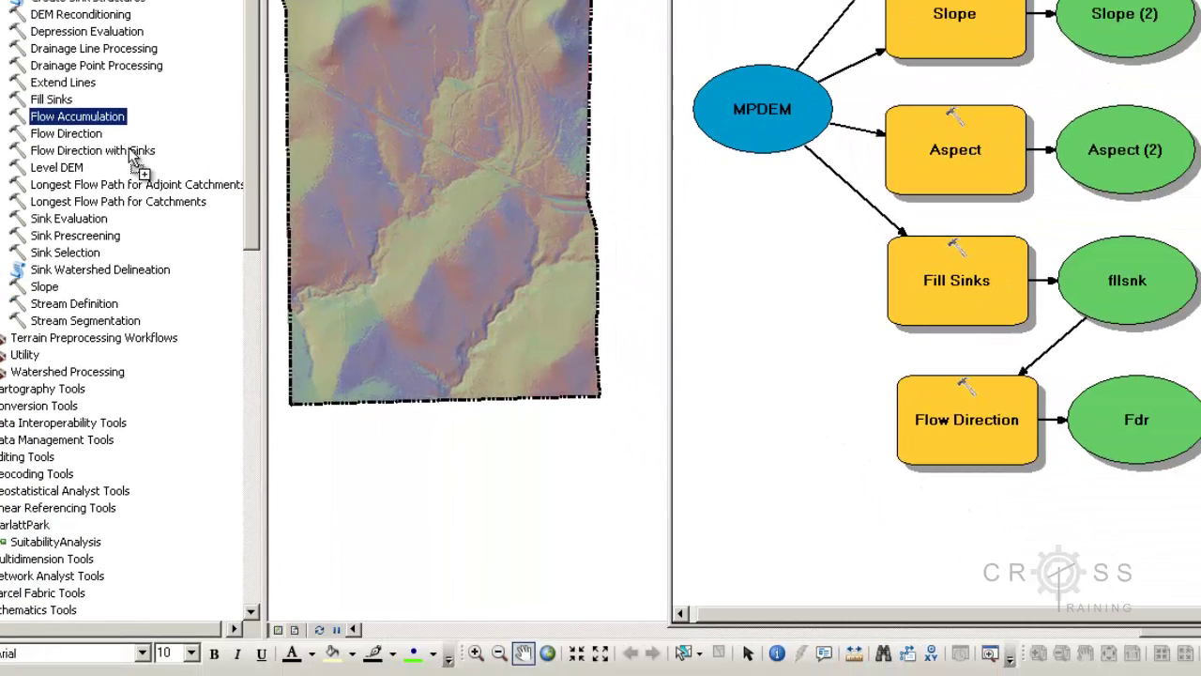
drag(136, 159, 978, 563)
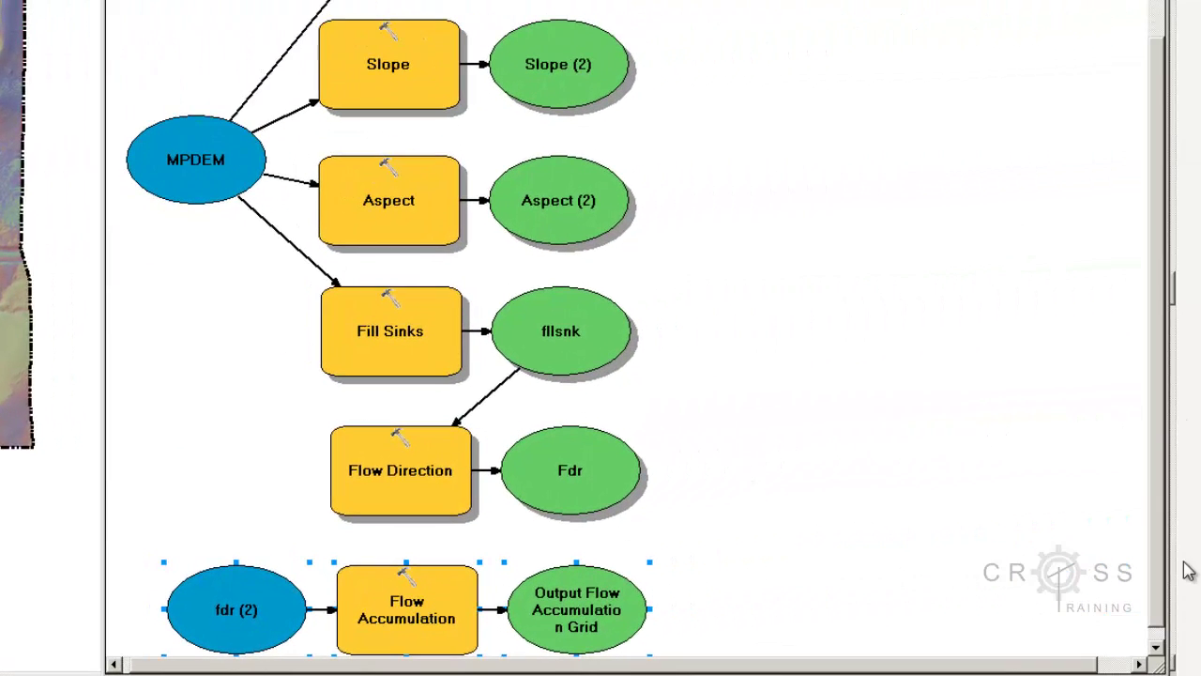
Delete the separate fdr (2) input variable from the model
click(1157, 648)
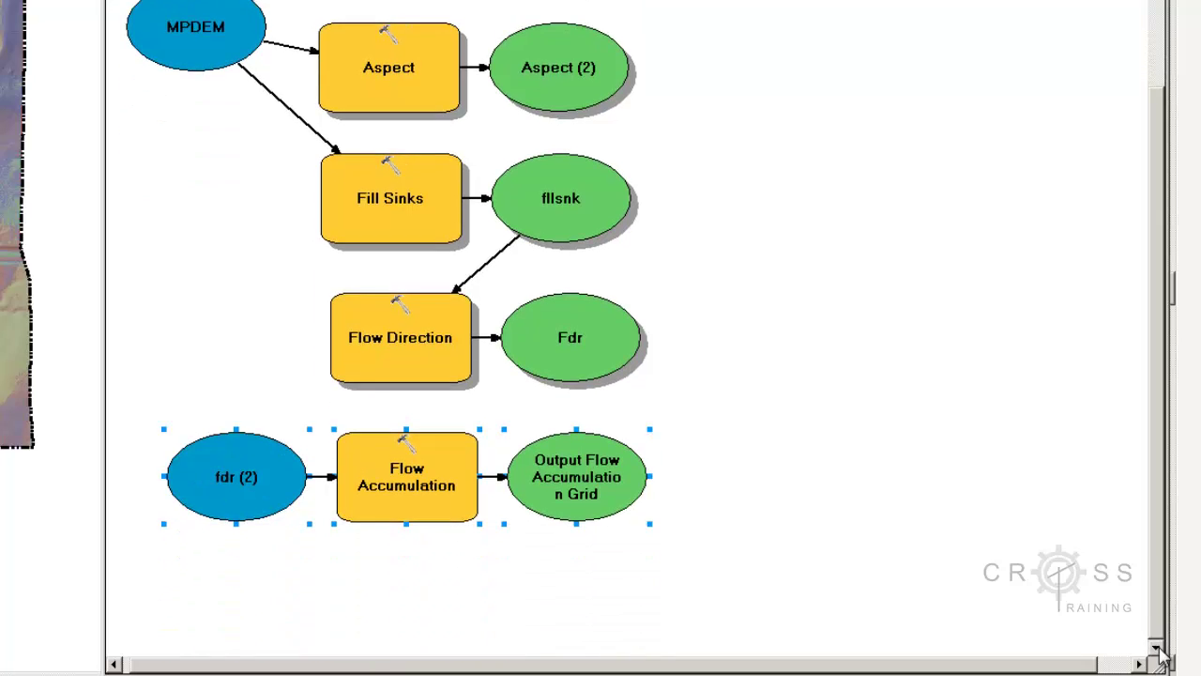
click(1156, 648)
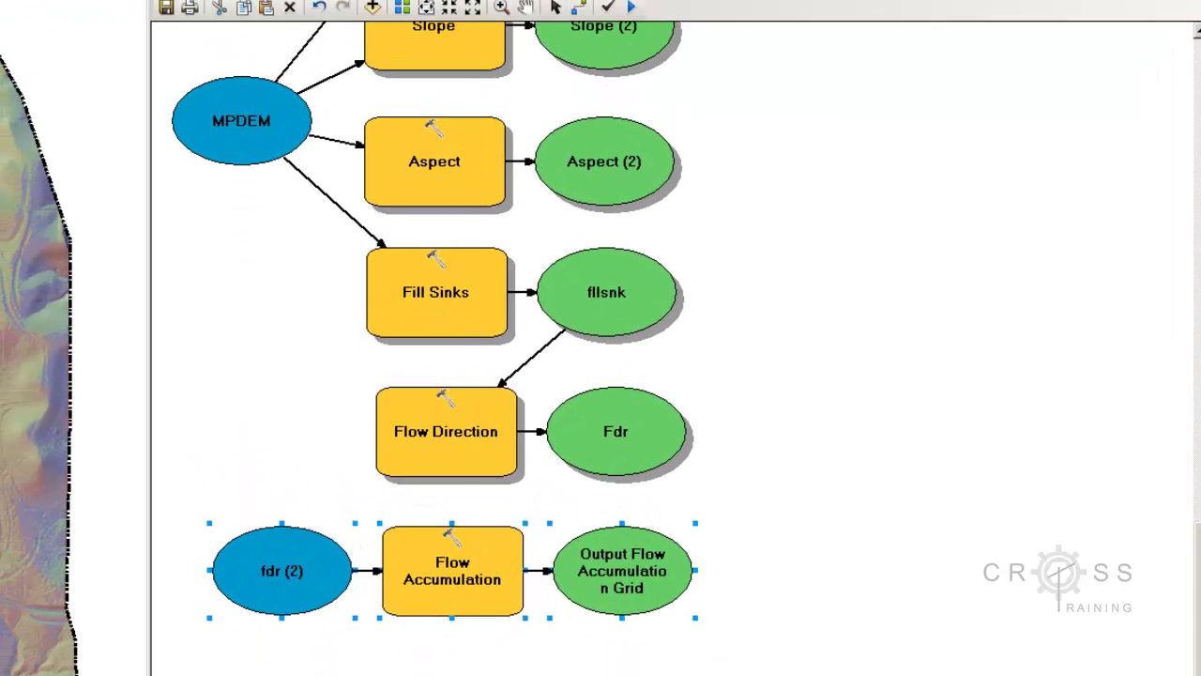
scroll(601, 338, down, 5)
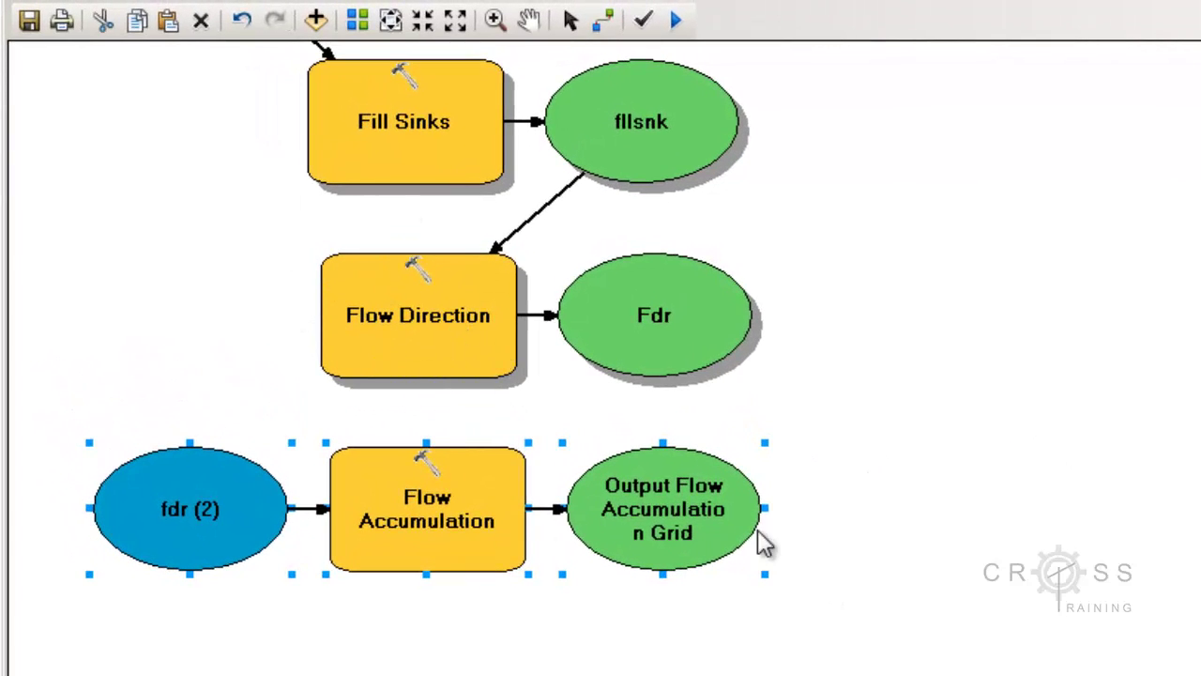
drag(877, 639, 36, 235)
drag(382, 314, 373, 310)
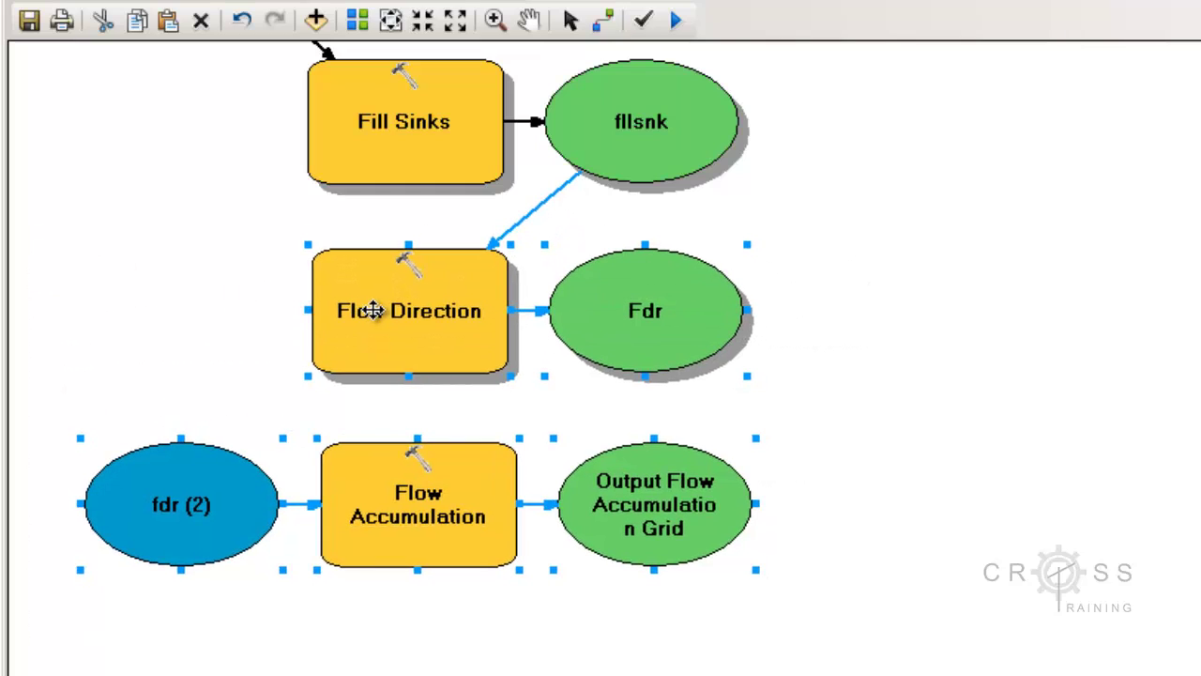
click(373, 597)
click(192, 507)
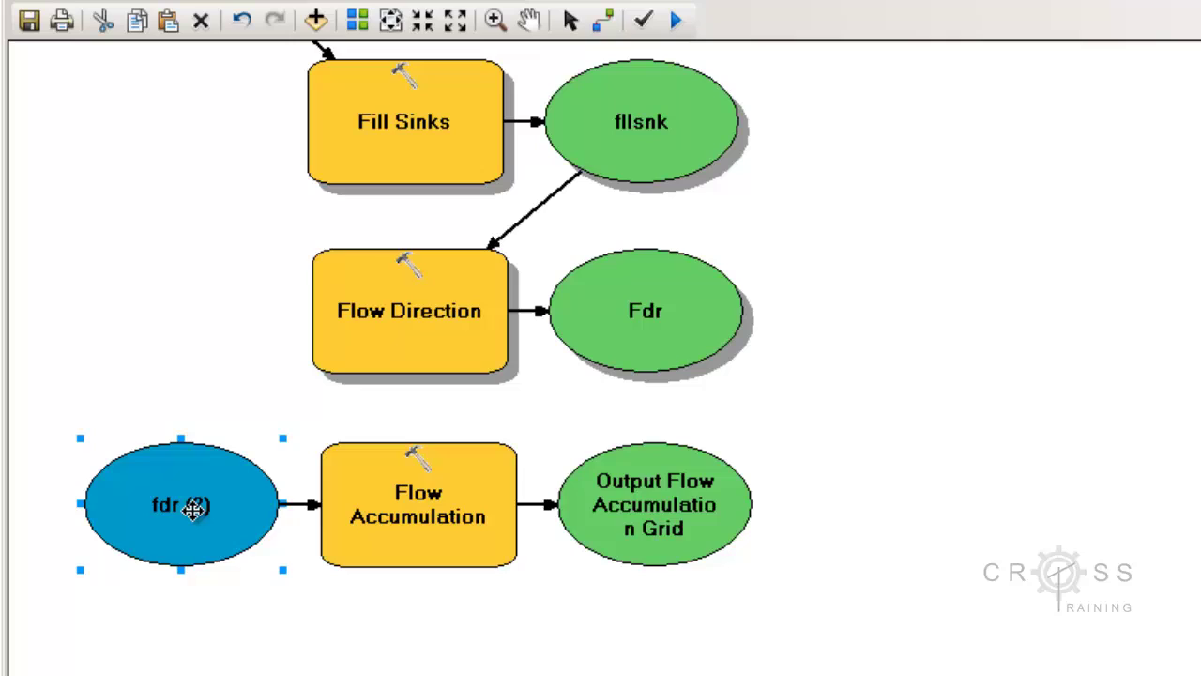
key(Delete)
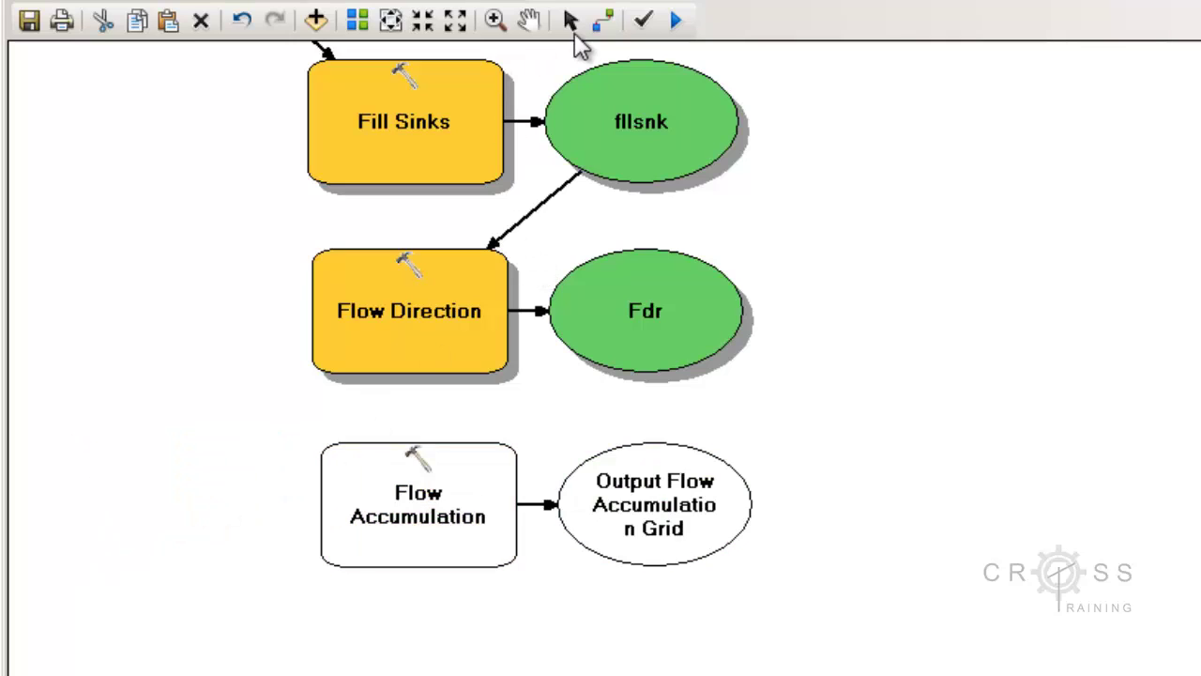
Connect Fdr to Flow Accumulation as its Input Flow Direction Grid
click(603, 22)
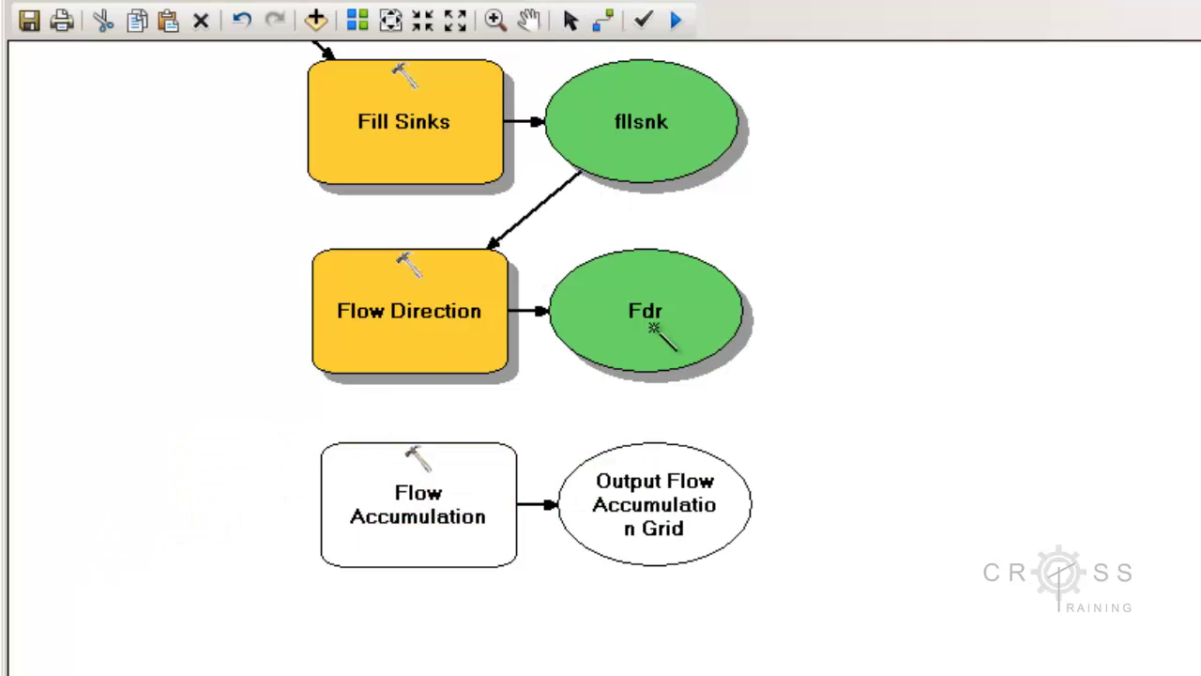
drag(654, 321, 420, 489)
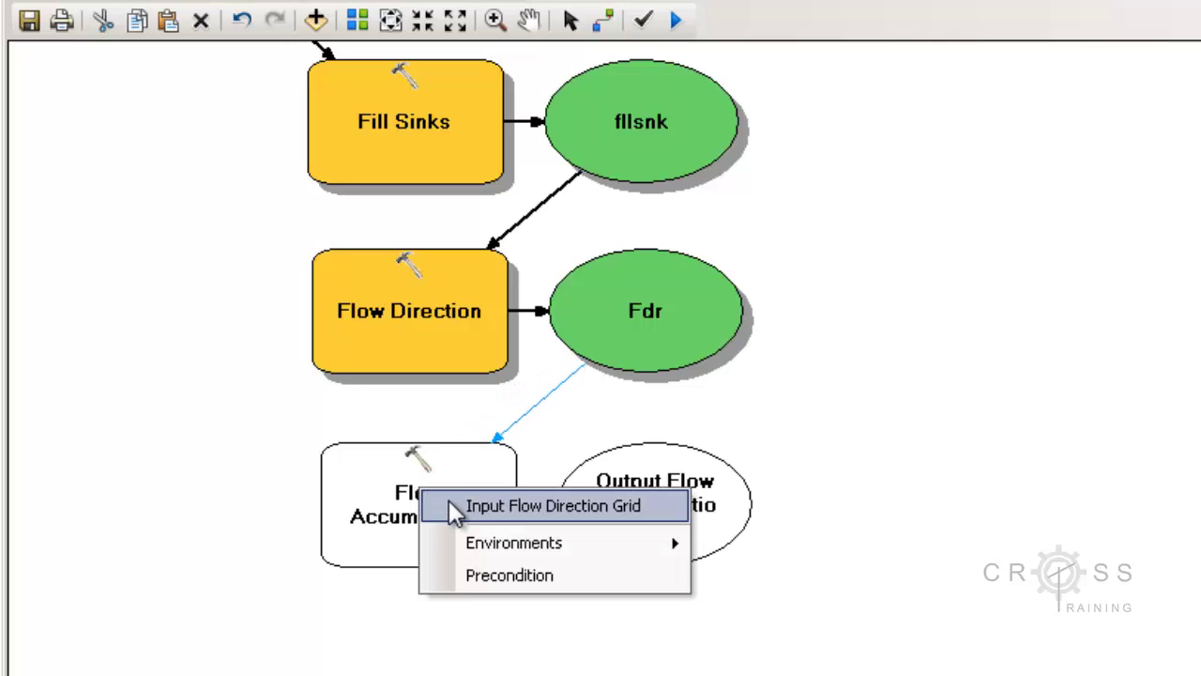
click(478, 508)
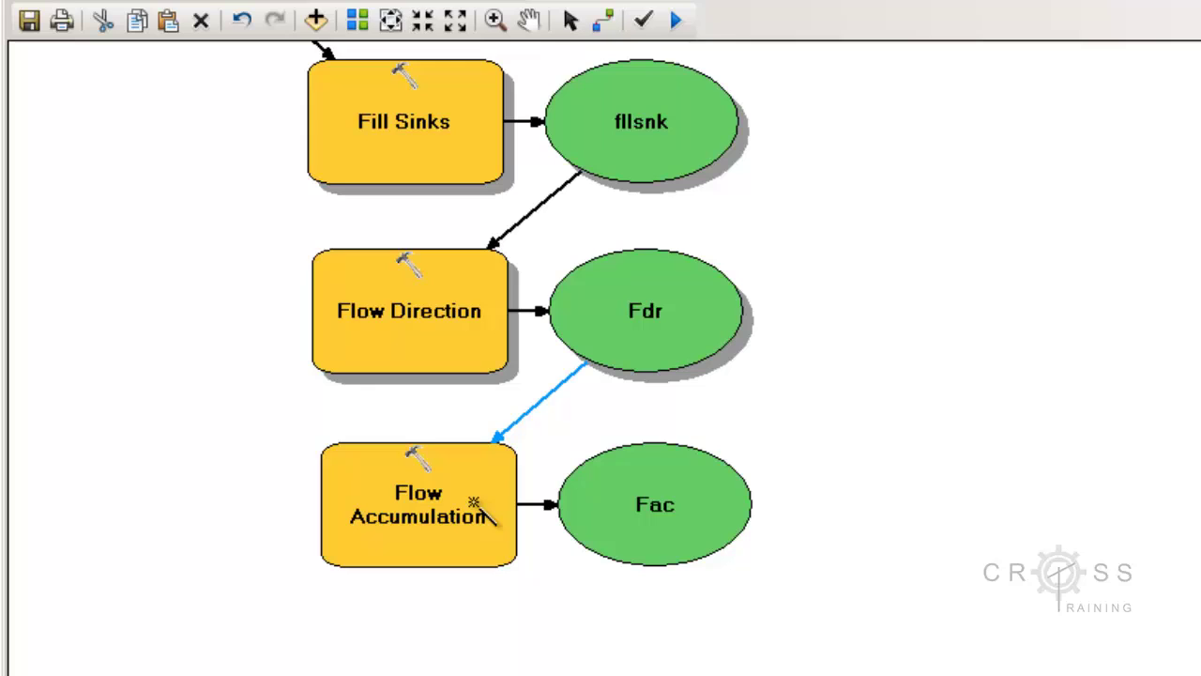
Set the Flow Accumulation output grid to fac in MarlattPark.gdb and confirm the settings
right_click(474, 510)
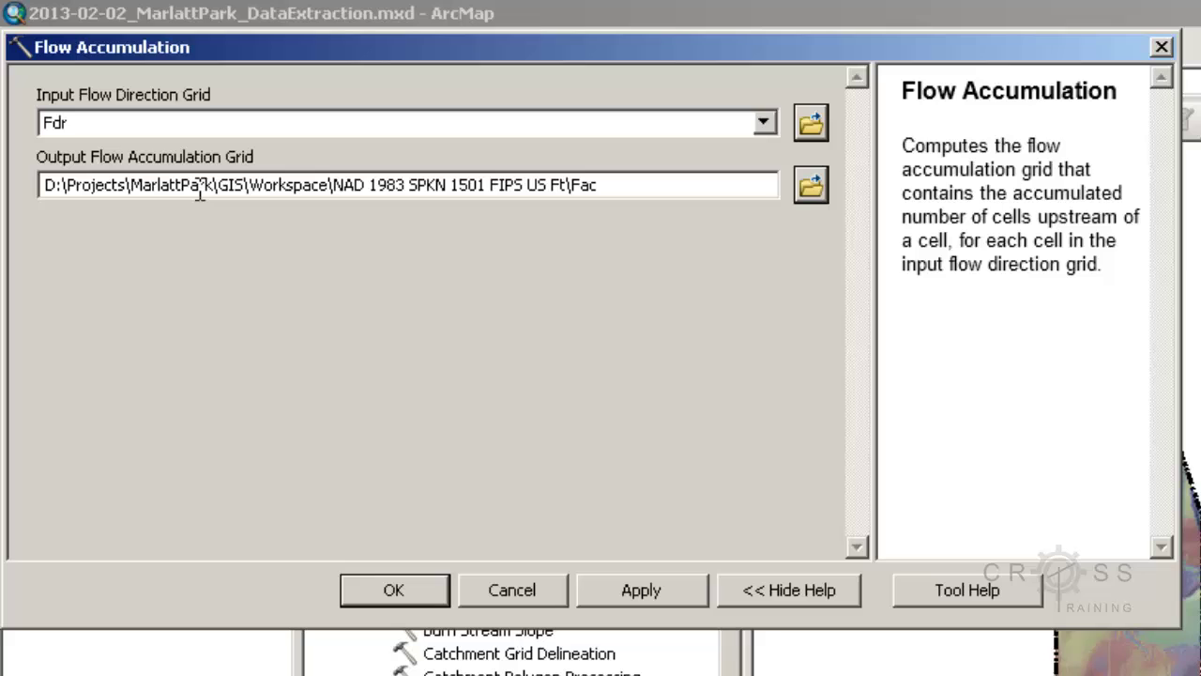
click(813, 184)
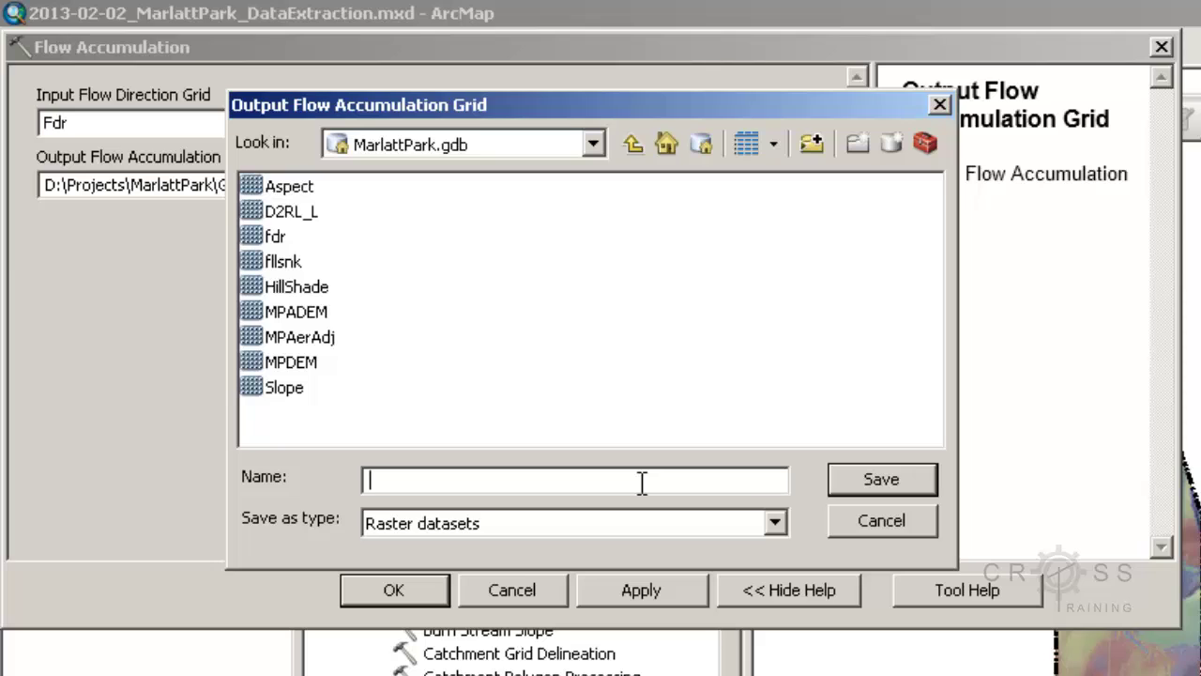
text(fac)
click(881, 478)
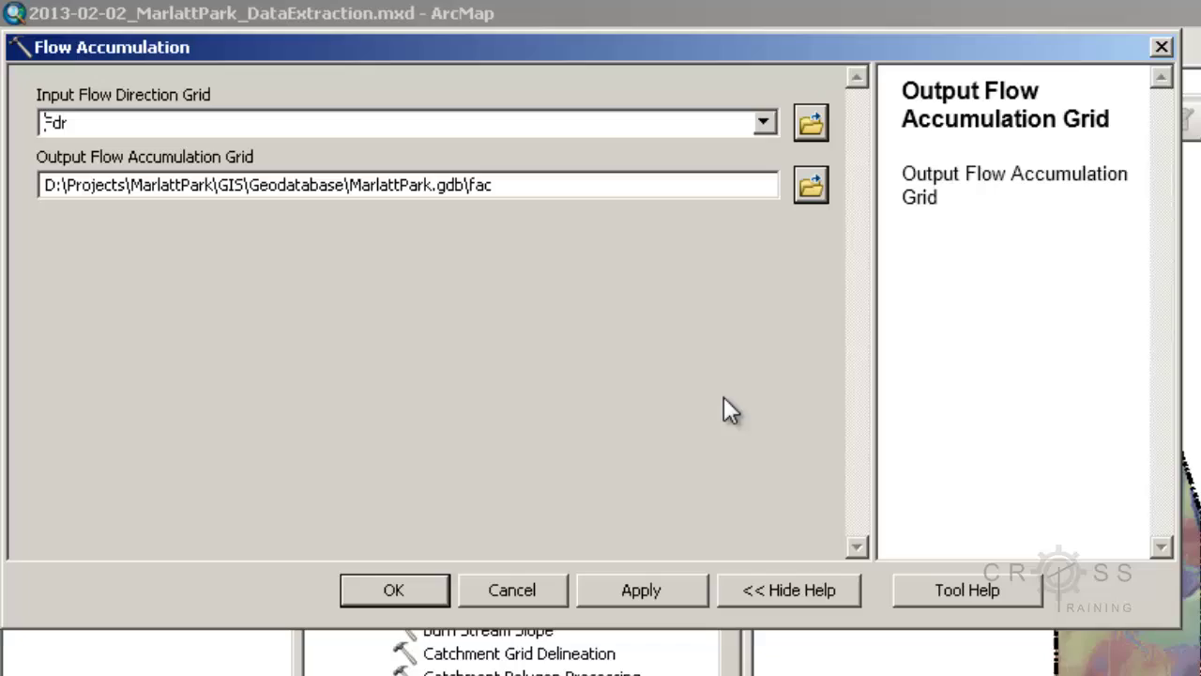
click(410, 594)
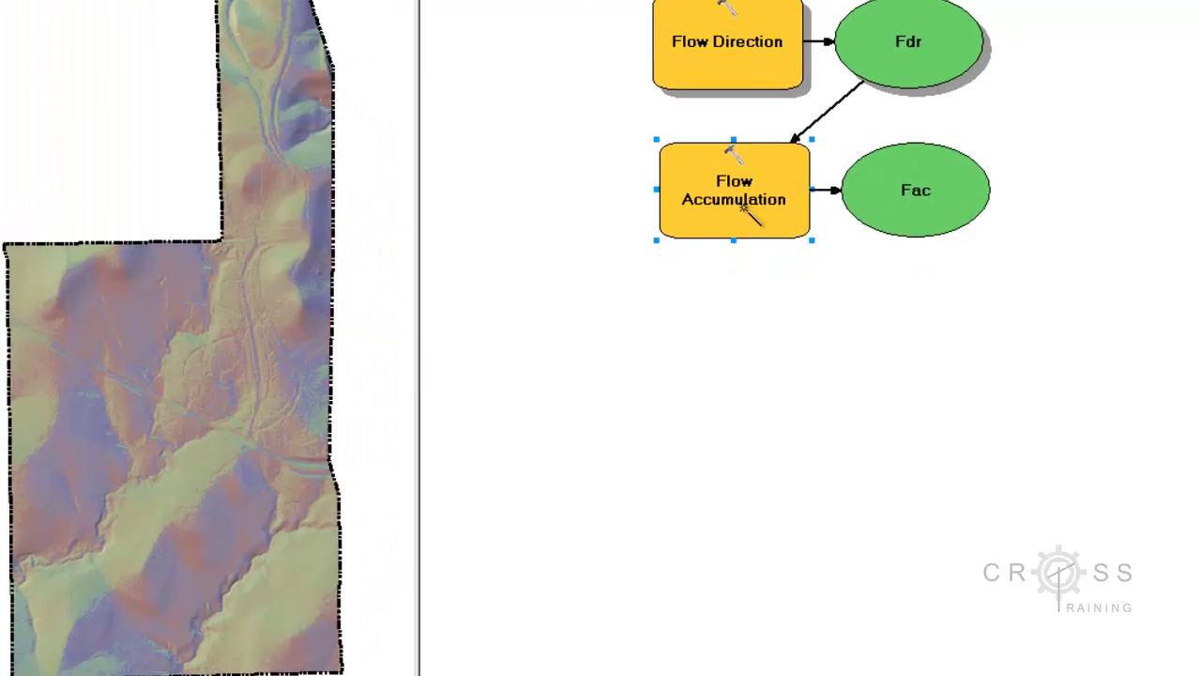
Run the Flow Accumulation process to generate the fac raster
right_click(734, 293)
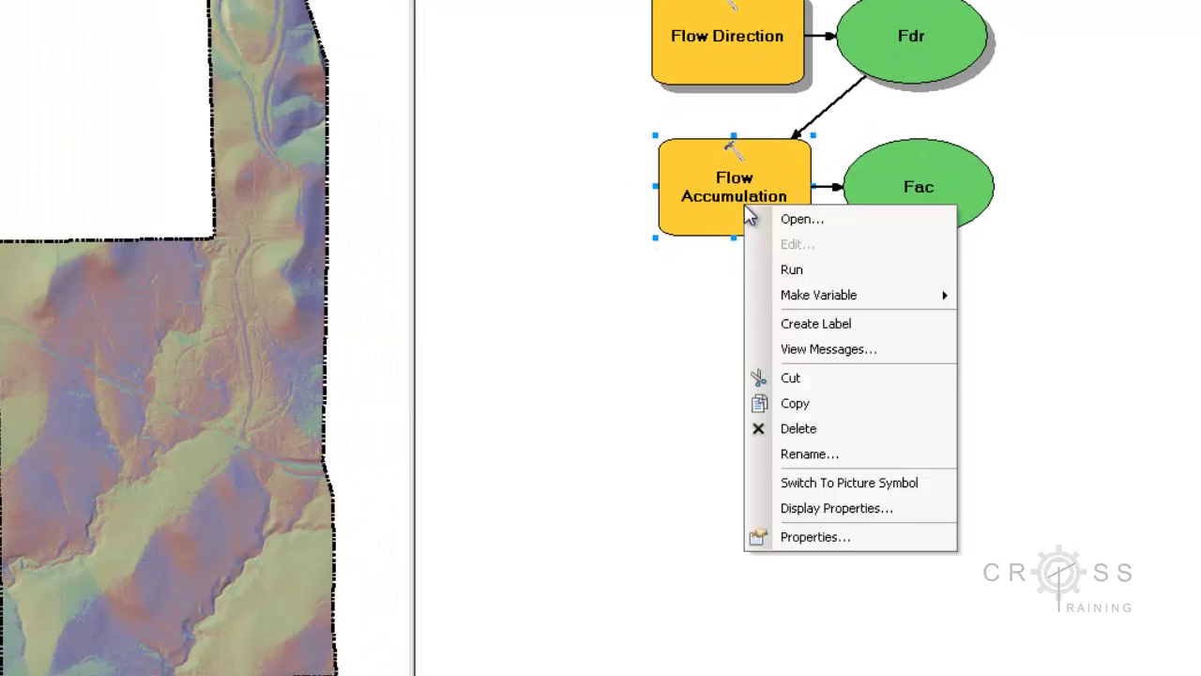
click(791, 270)
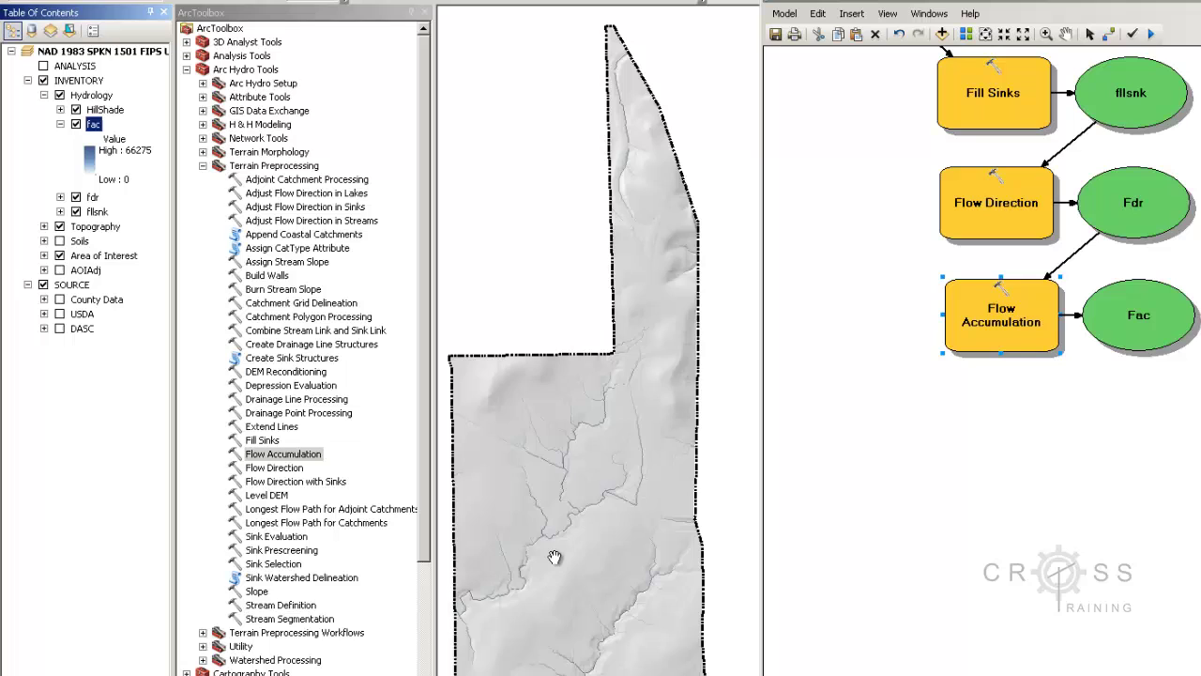
scroll(554, 557, down, 2)
scroll(563, 550, down, 2)
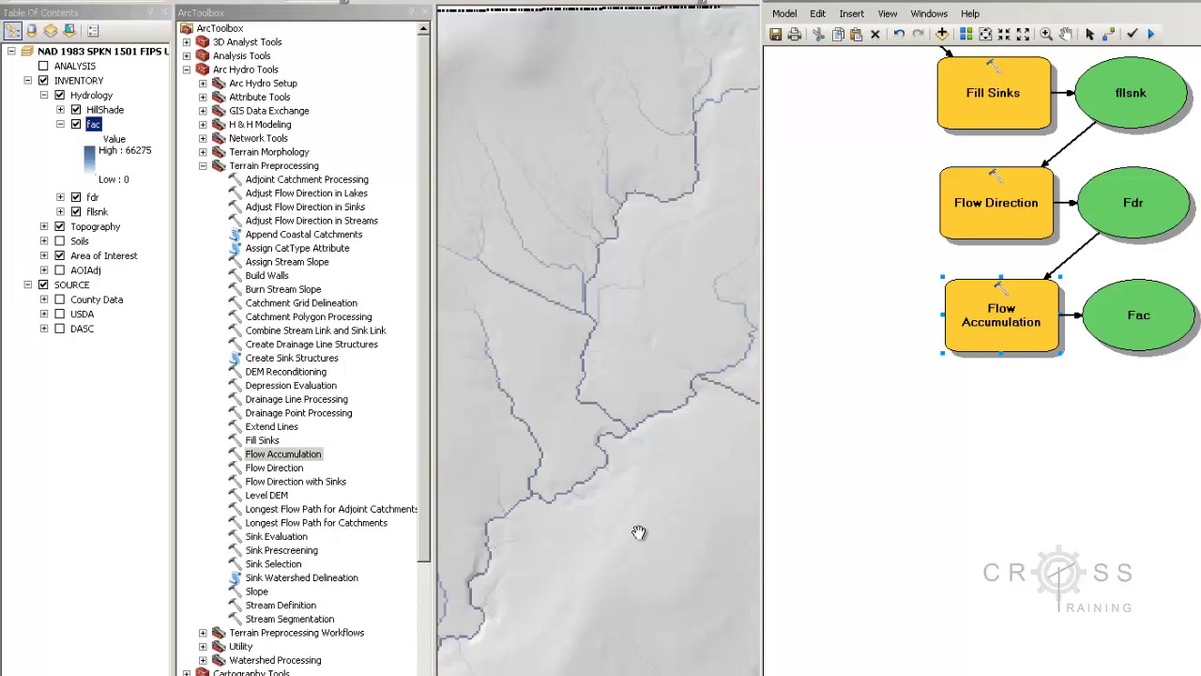
drag(661, 530, 581, 559)
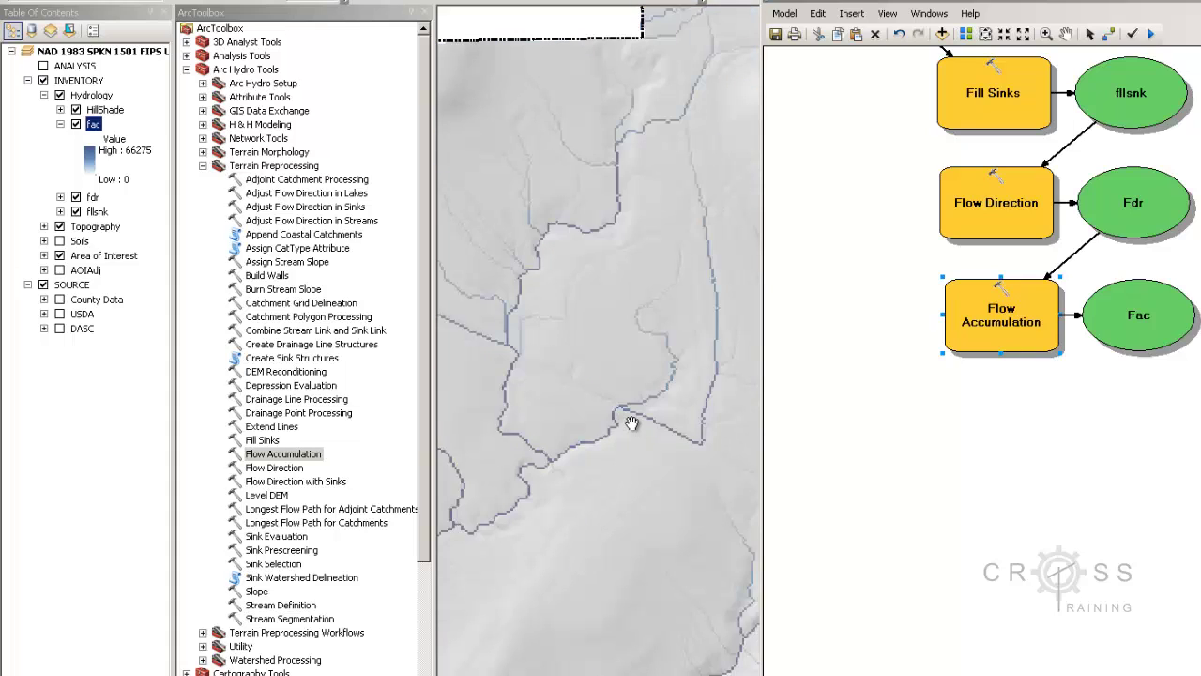
drag(502, 520, 560, 428)
drag(507, 518, 595, 429)
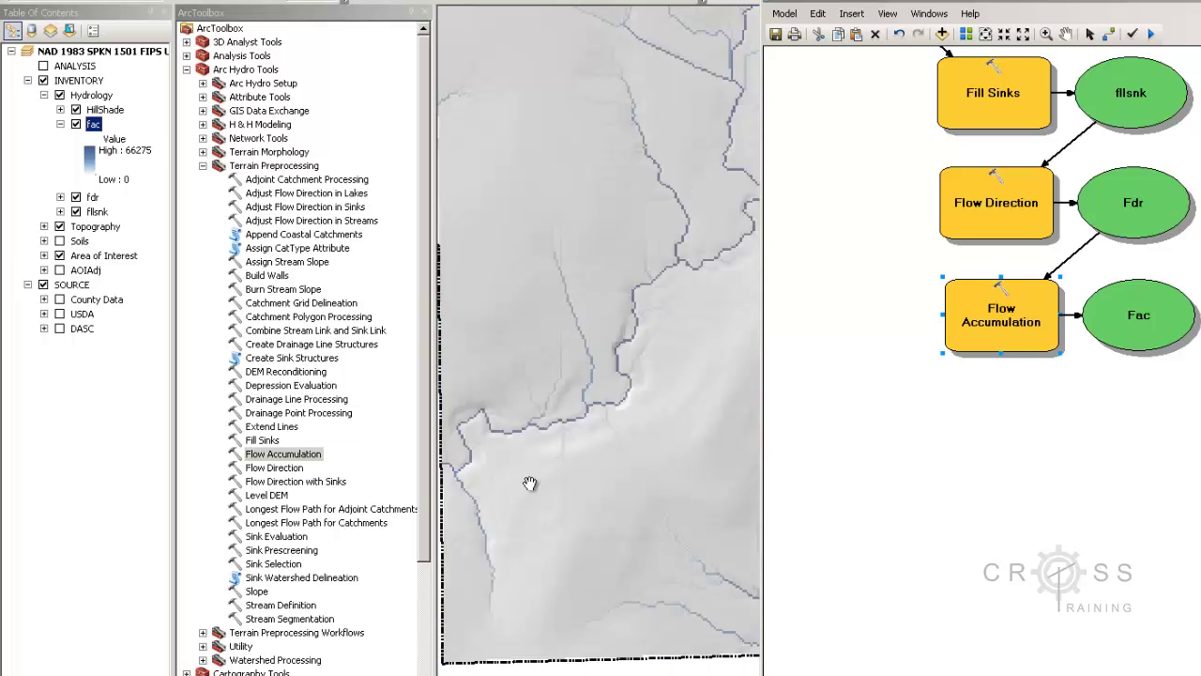
scroll(530, 483, down, 1)
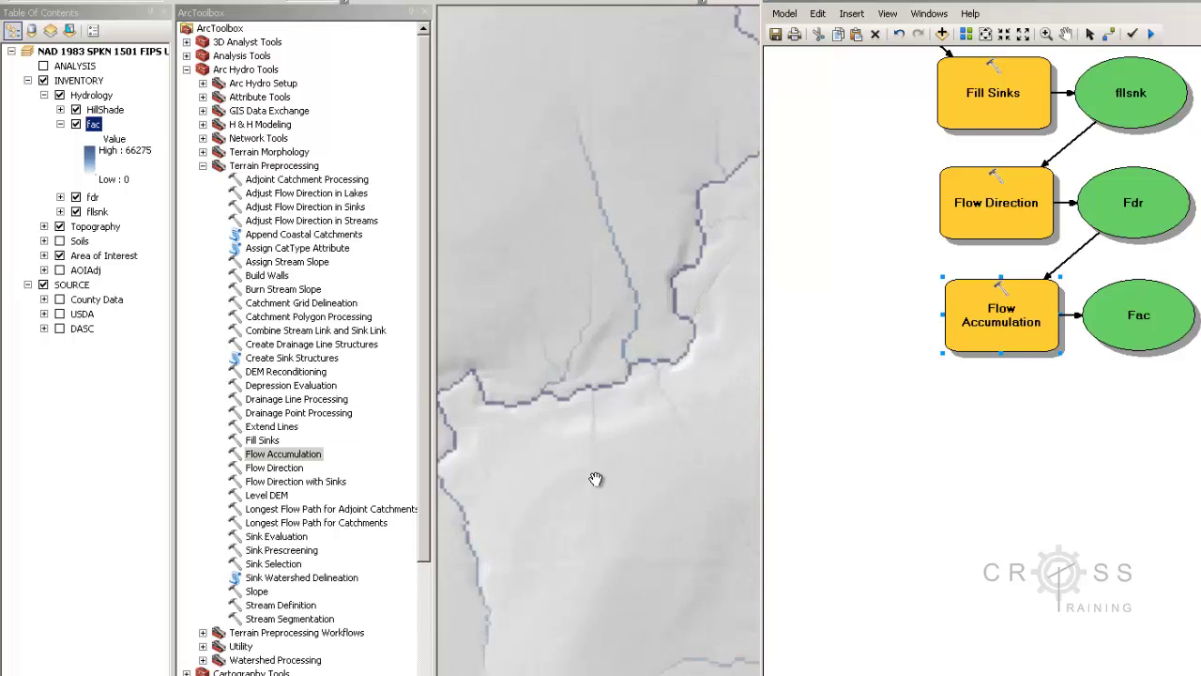
scroll(596, 479, down, 1)
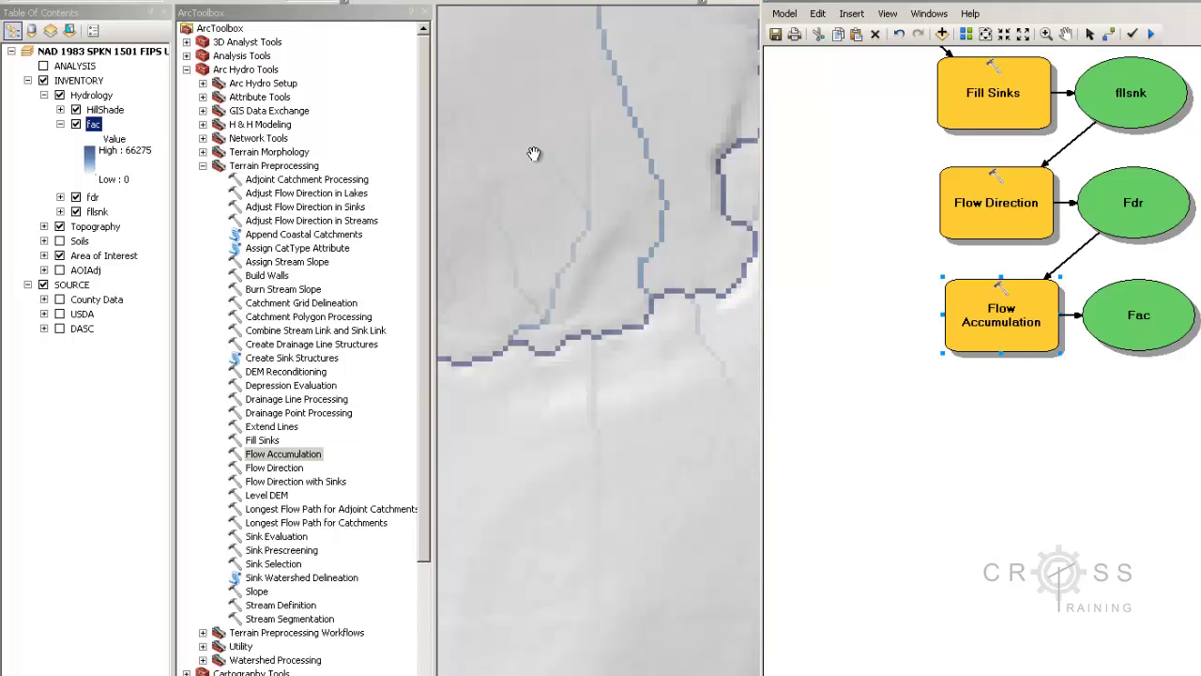
drag(632, 182, 603, 210)
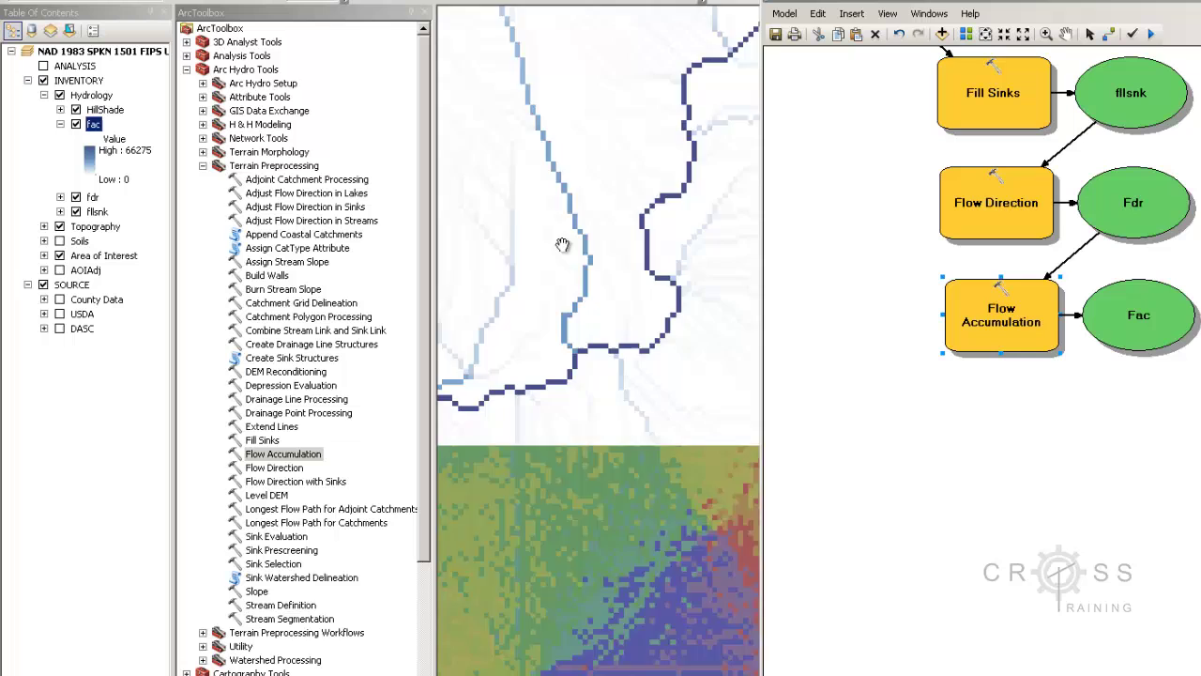
scroll(577, 258, up, 2)
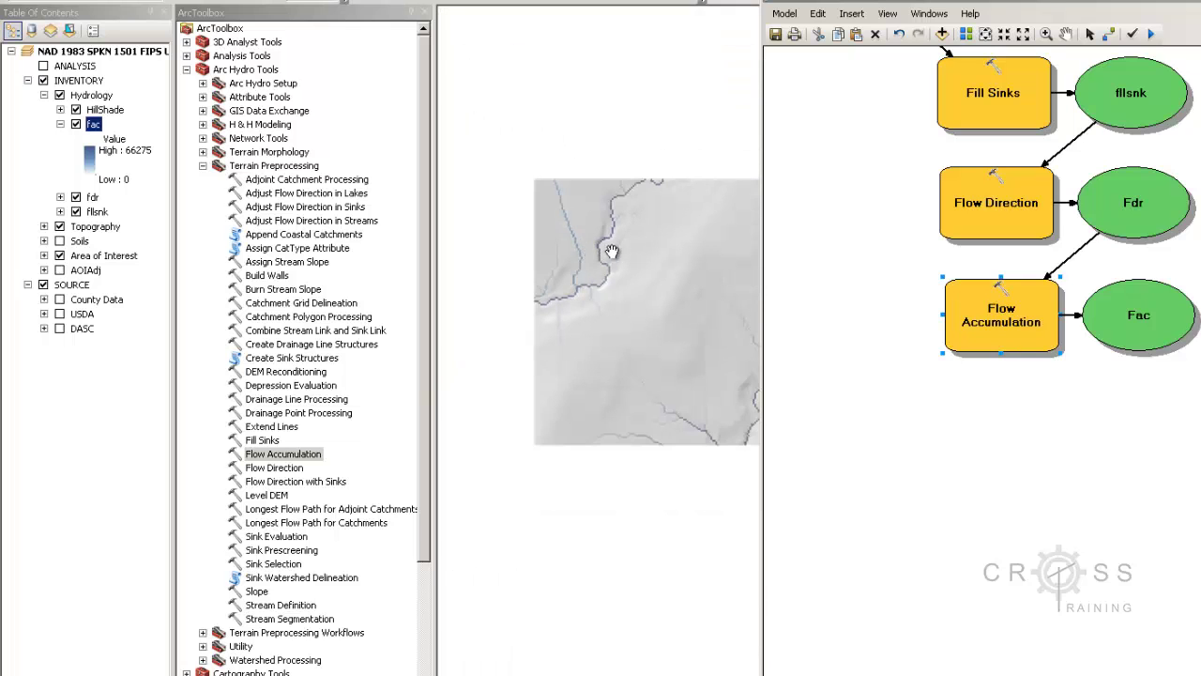